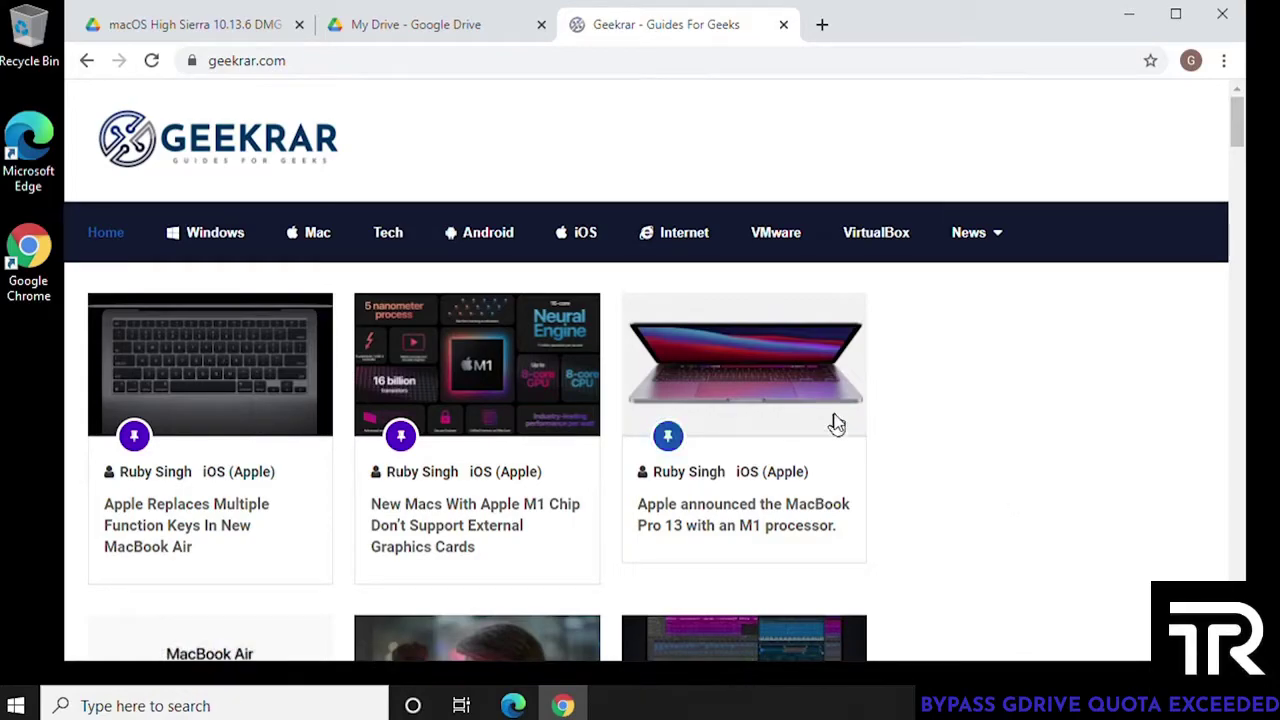
- Try to download the macOS High Sierra DMG file directly from the shared "macOS High Sierra 10.13.6 DMG by Geekrar (One Full)" folder
left_click(430, 38)
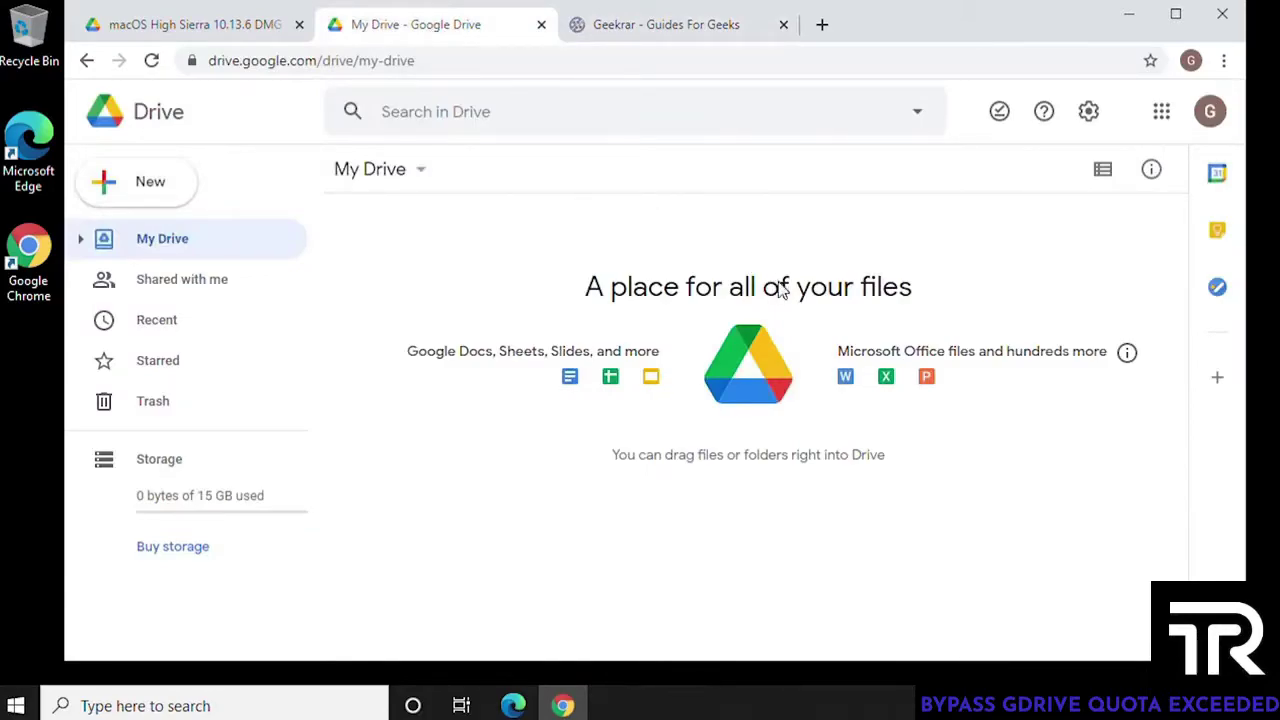
left_click(185, 38)
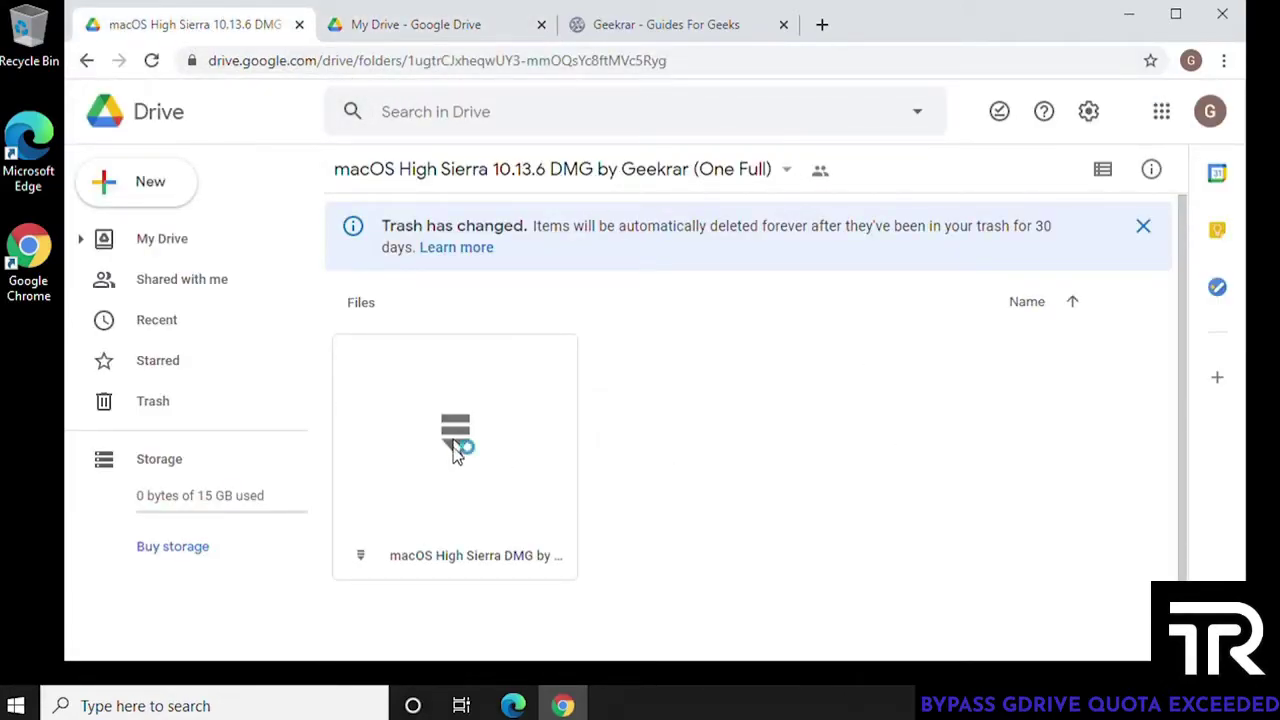
left_click_drag(457, 451, 725, 464)
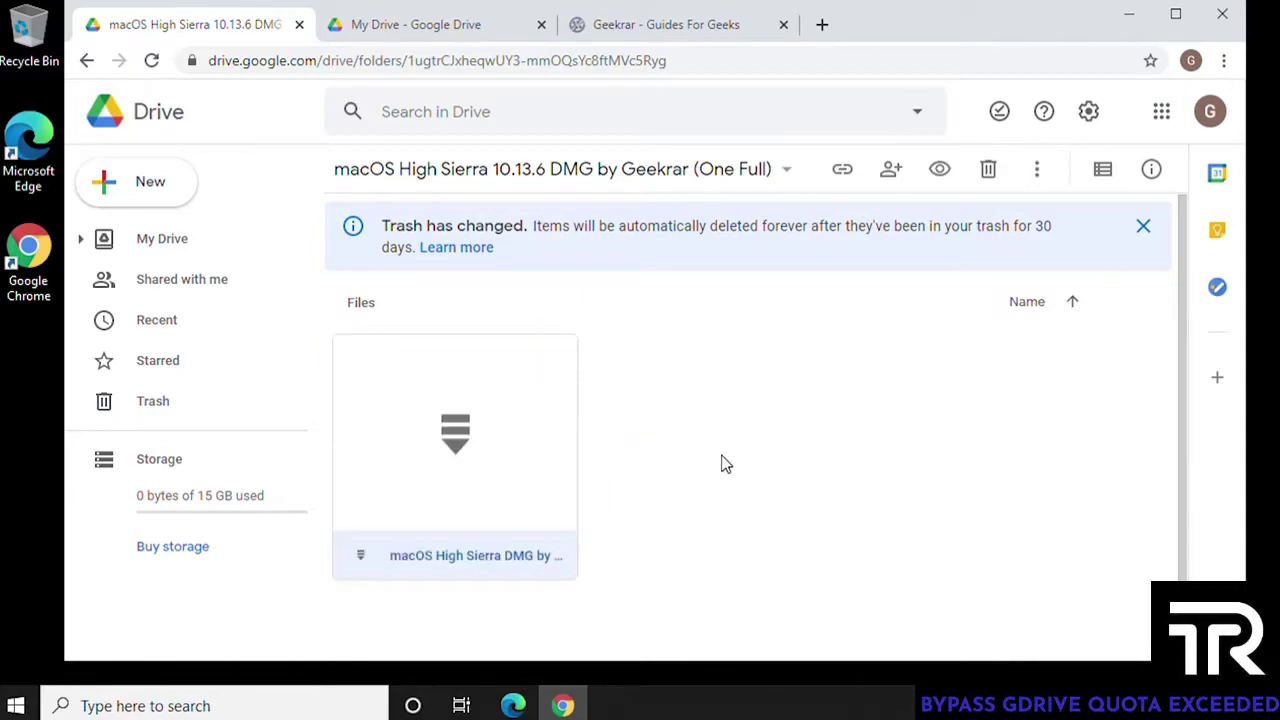
right_click(441, 452)
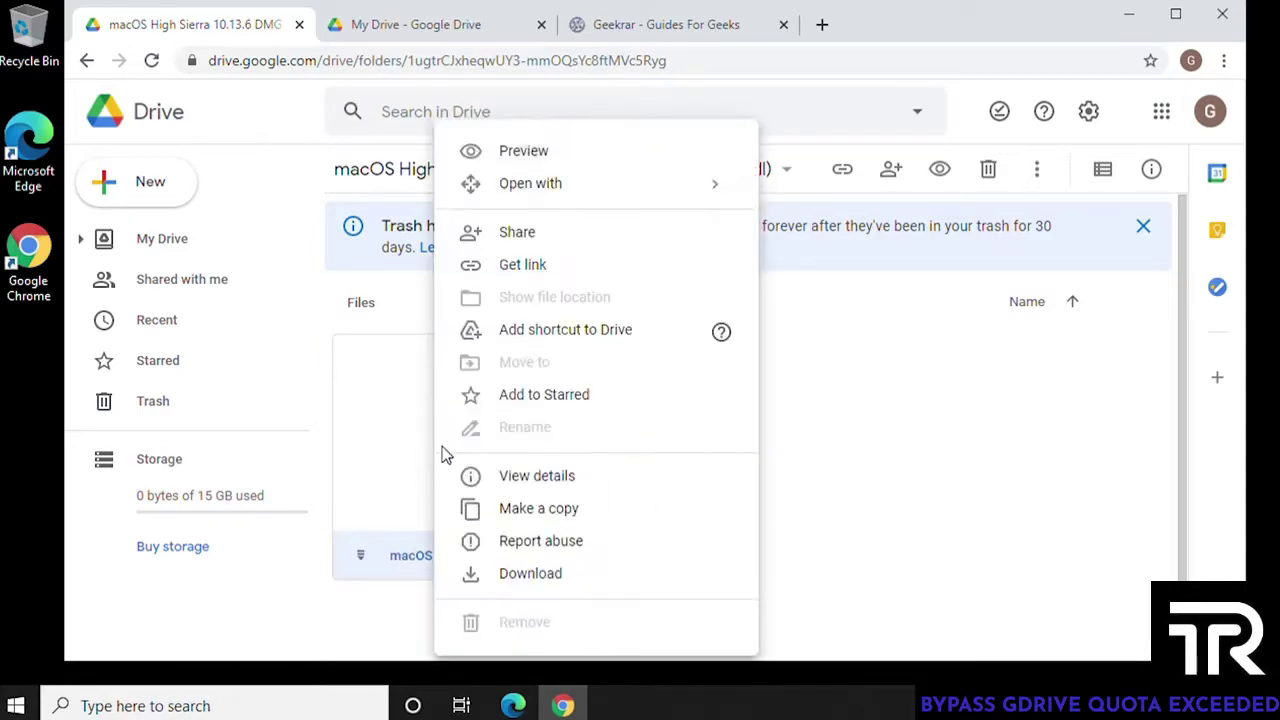
left_click(540, 570)
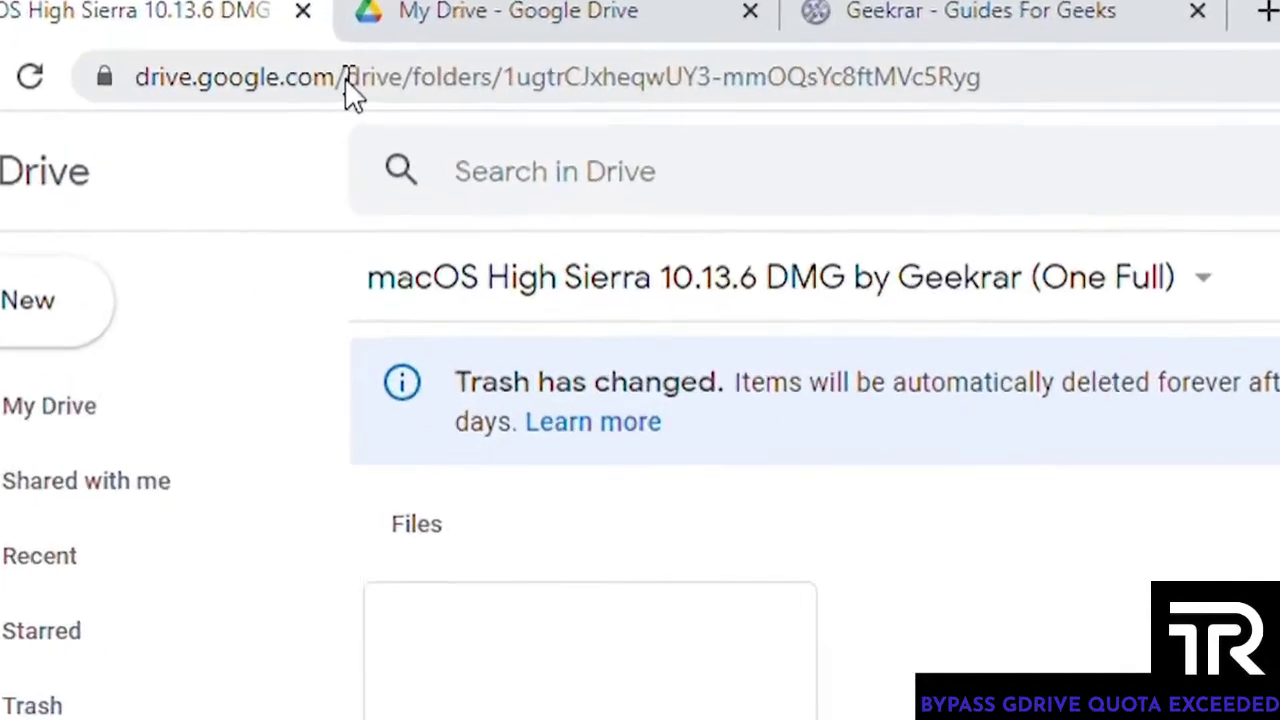
- Replace "drive/folders" with "file/d" in the shared folder's URL, load the page and add a star to the folder
left_click_drag(345, 78, 399, 78)
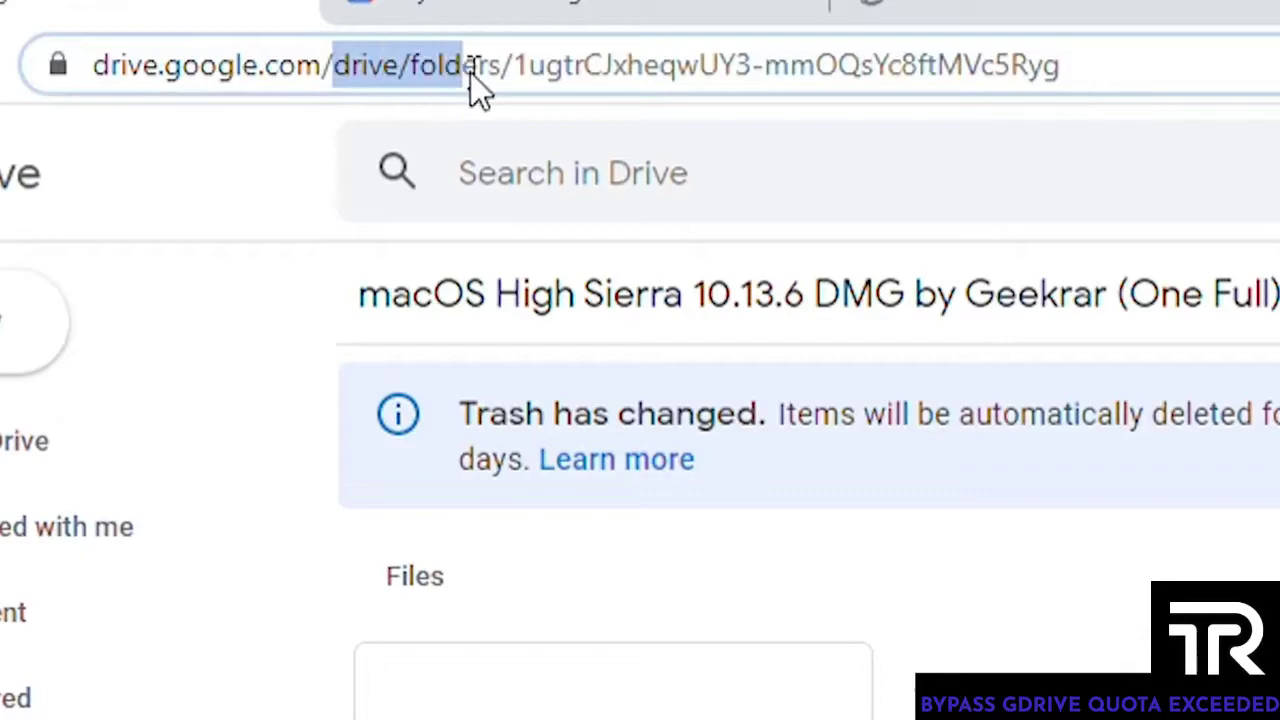
left_click_drag(492, 73, 496, 71)
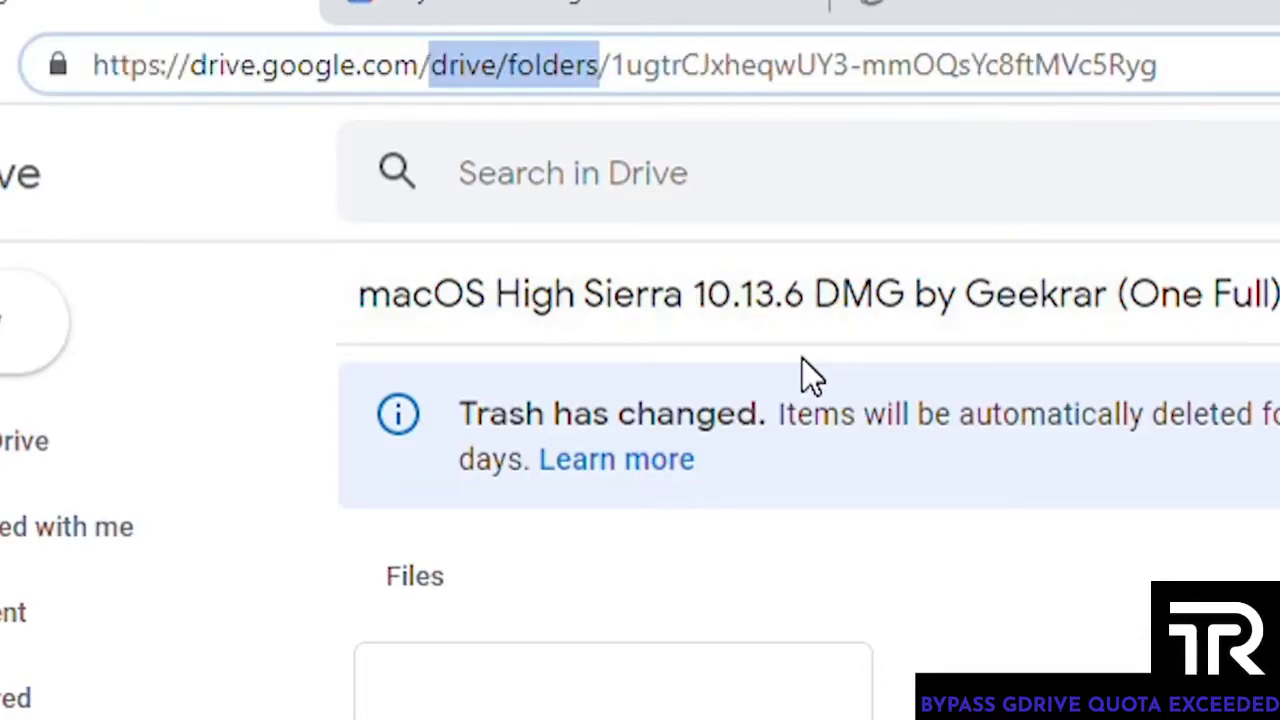
key("BackSpace")
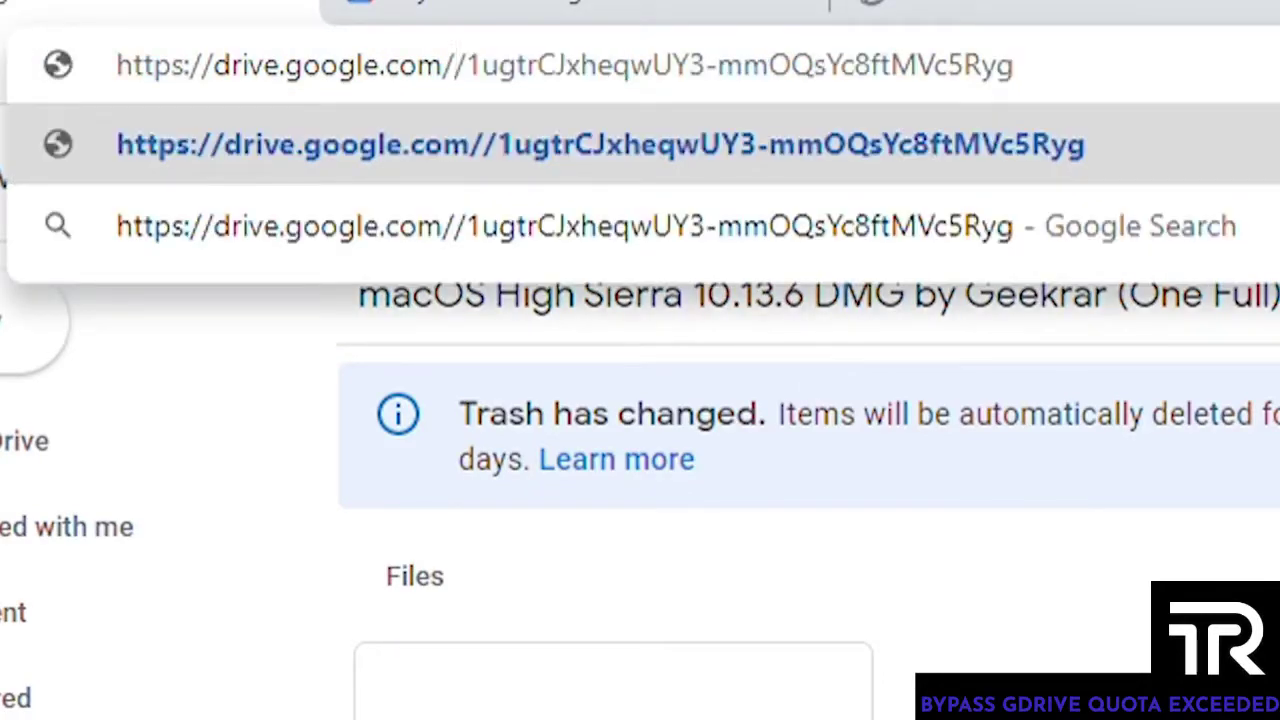
type("file")
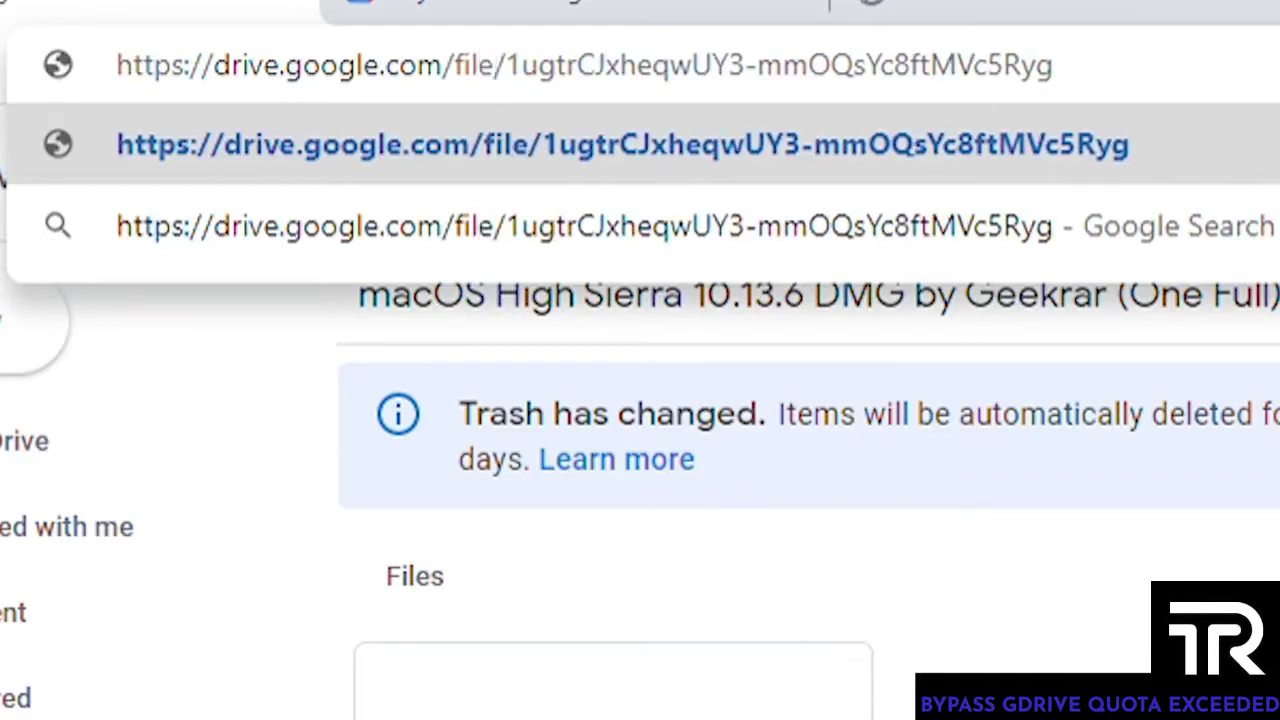
type("/d")
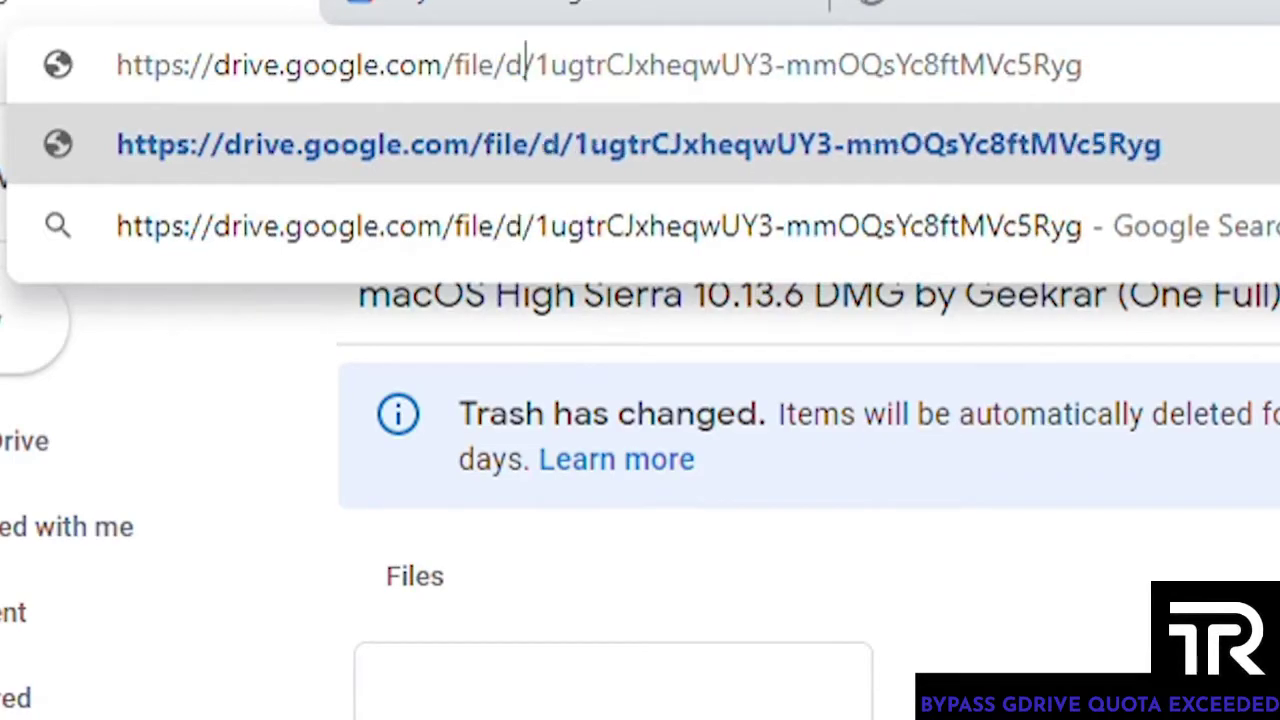
key("Return")
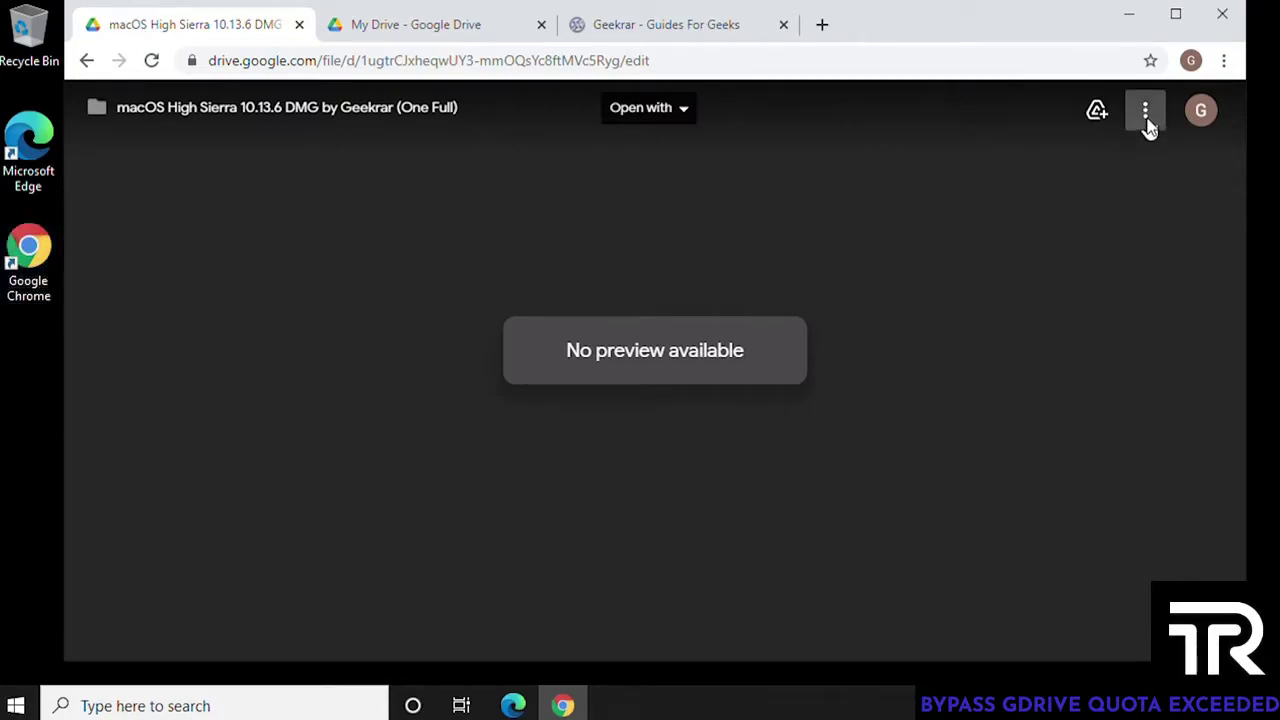
left_click(1146, 115)
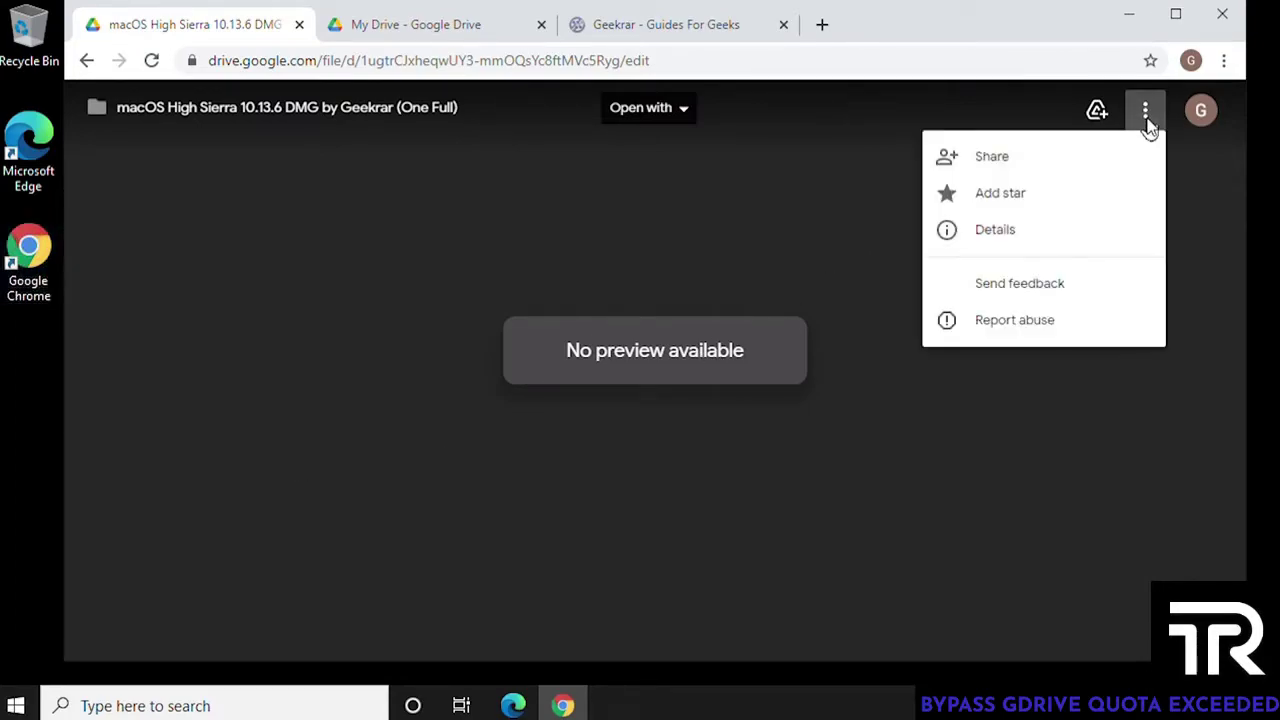
left_click(1057, 197)
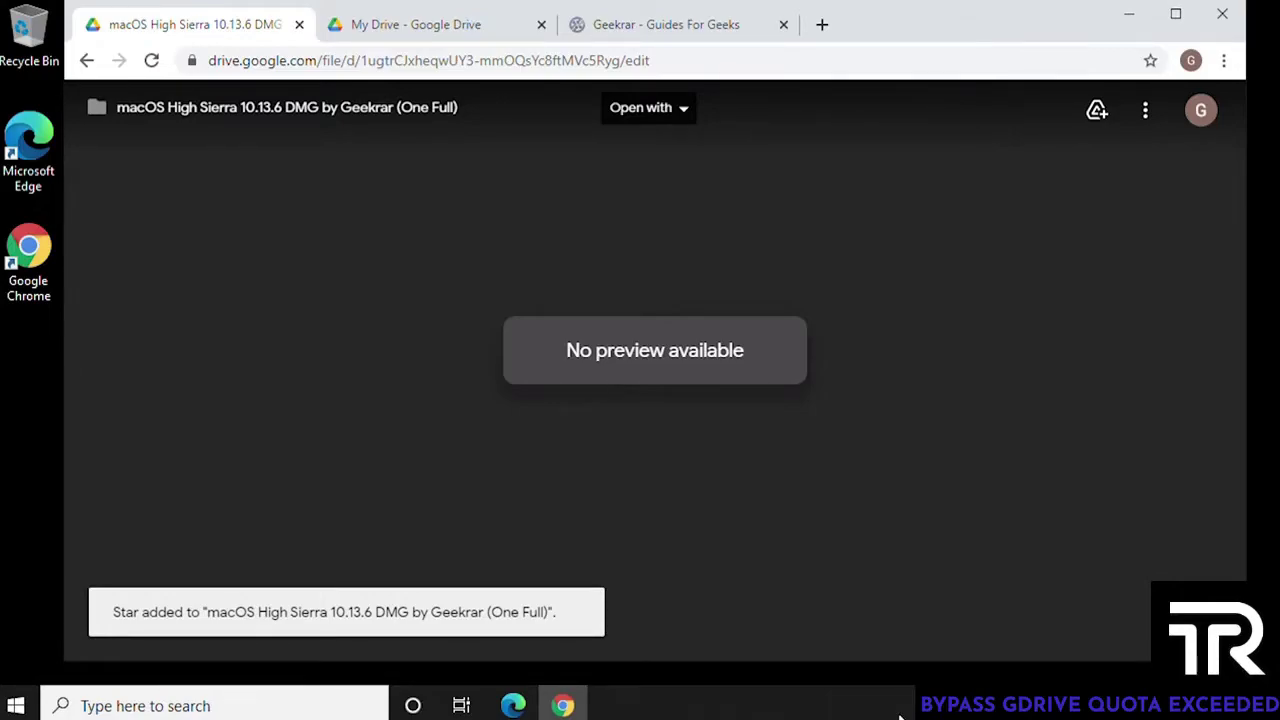
- Create a new folder named "MyDownloadedStuff" in My Drive
left_click(452, 33)
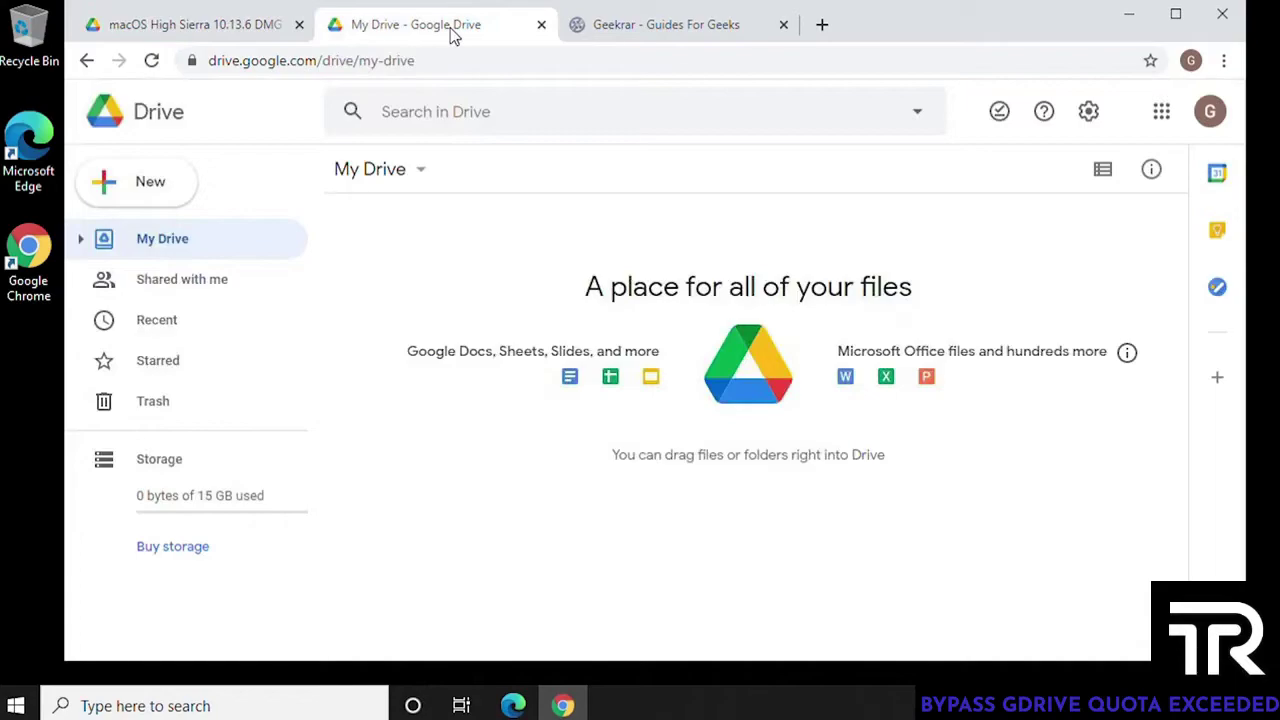
left_click(137, 190)
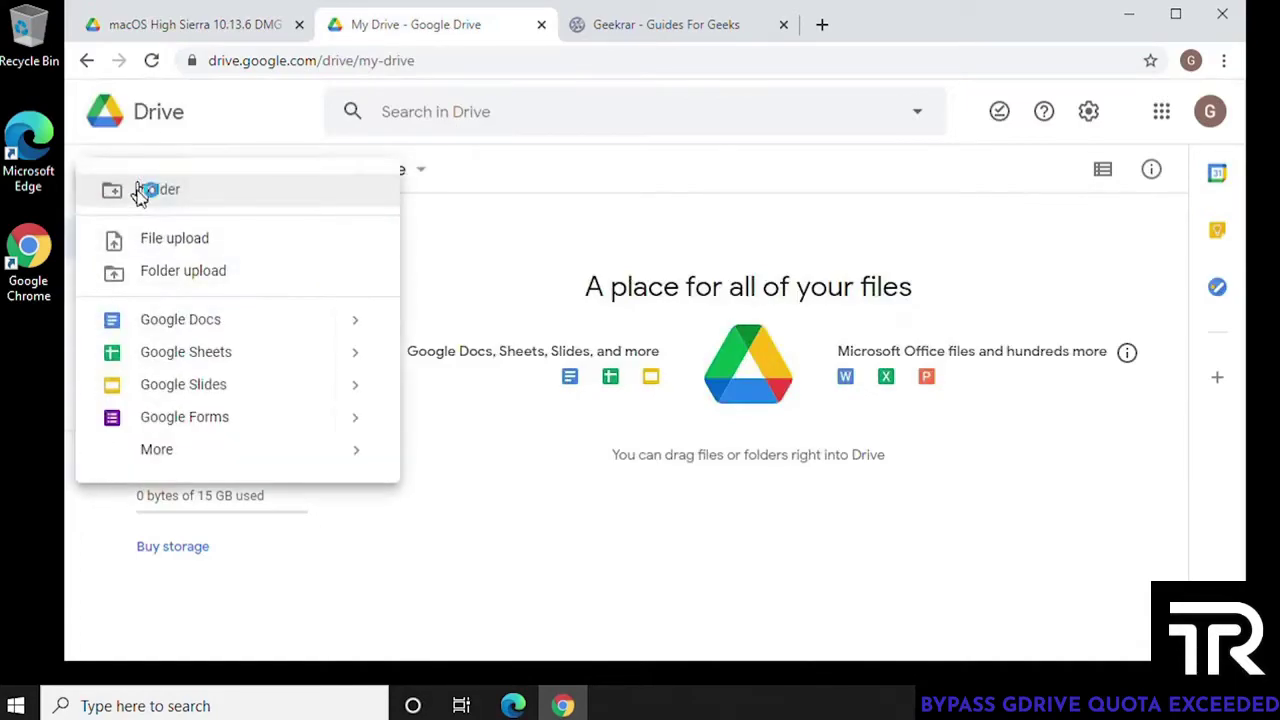
left_click(174, 194)
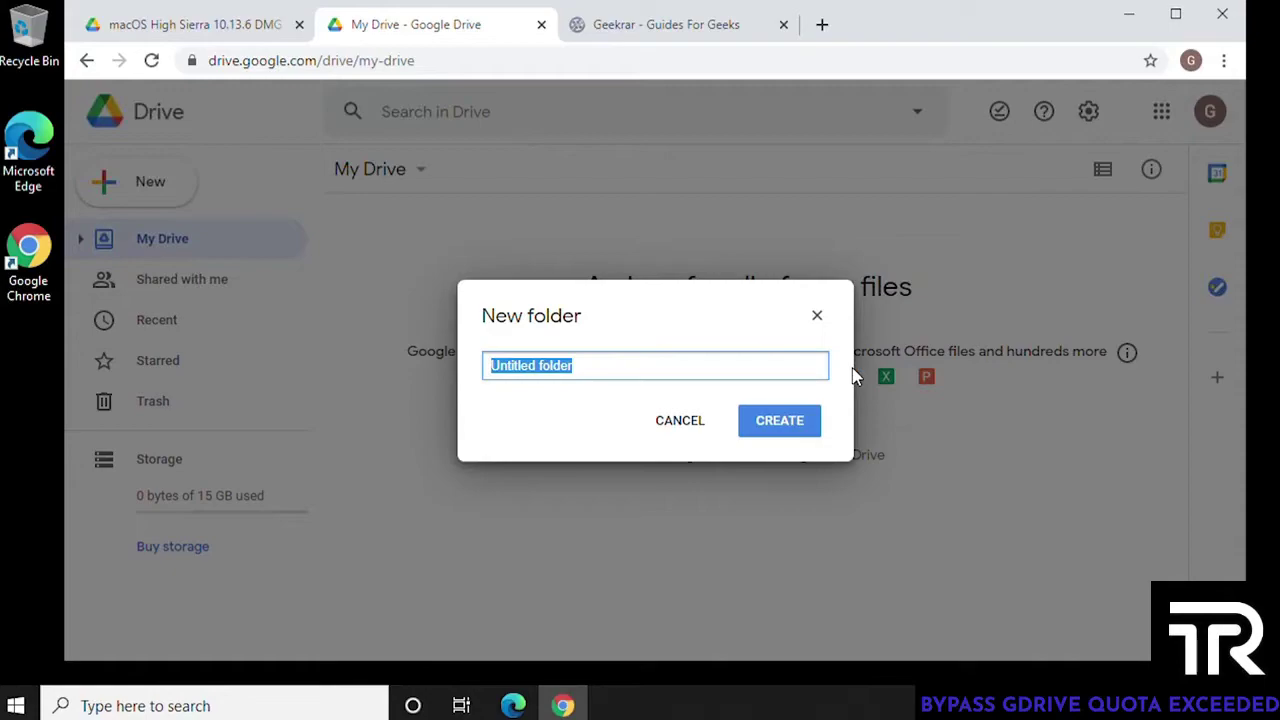
type("My")
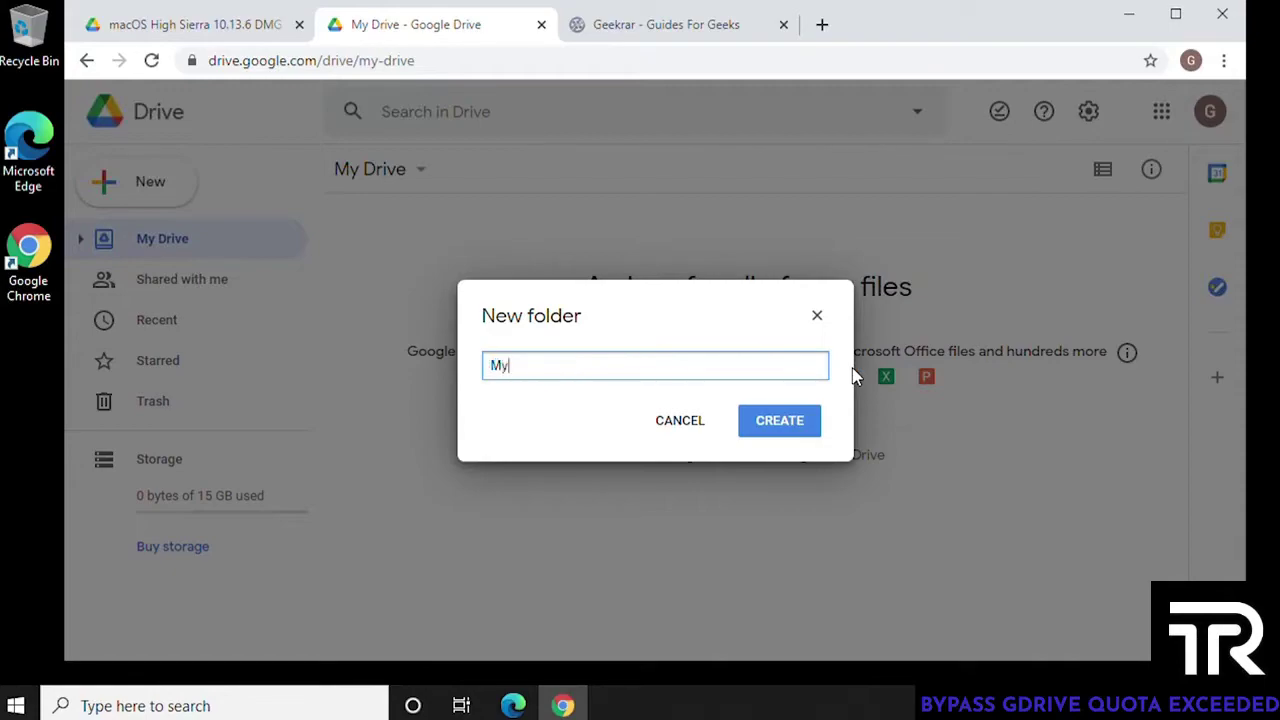
type("Downloaded")
key("ctrl+a")
key("End")
type("Stuff")
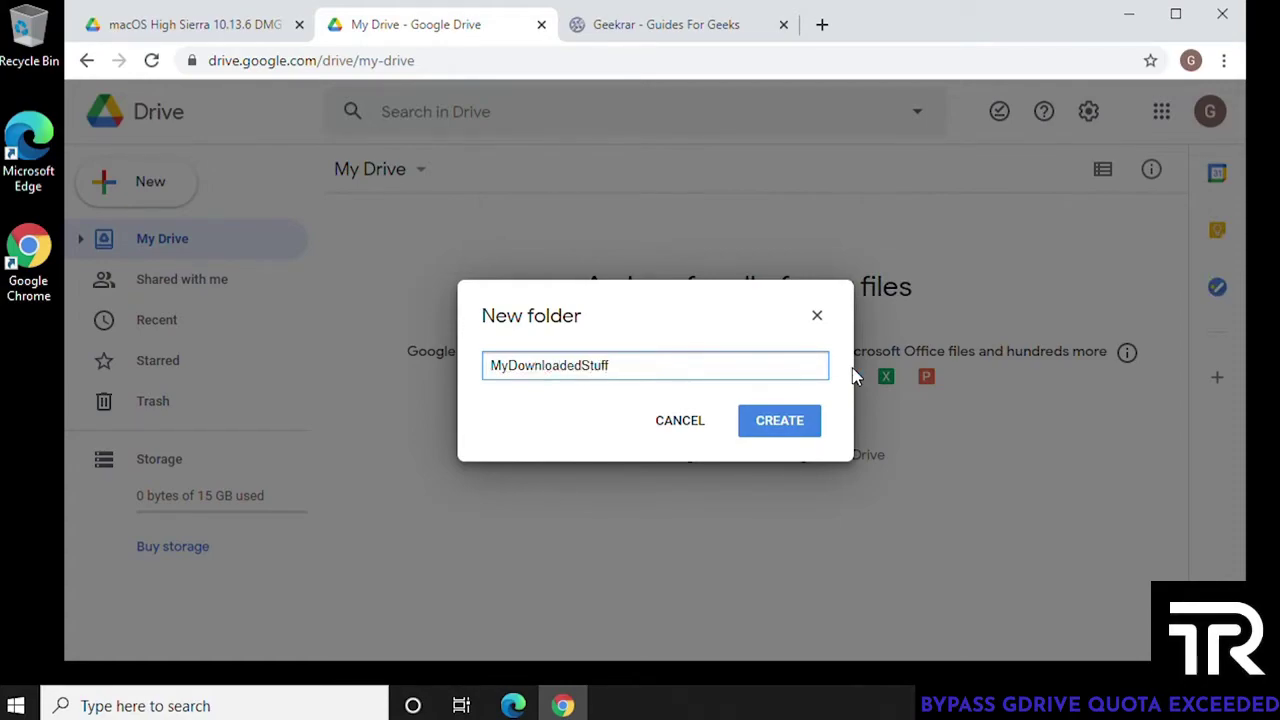
left_click(800, 424)
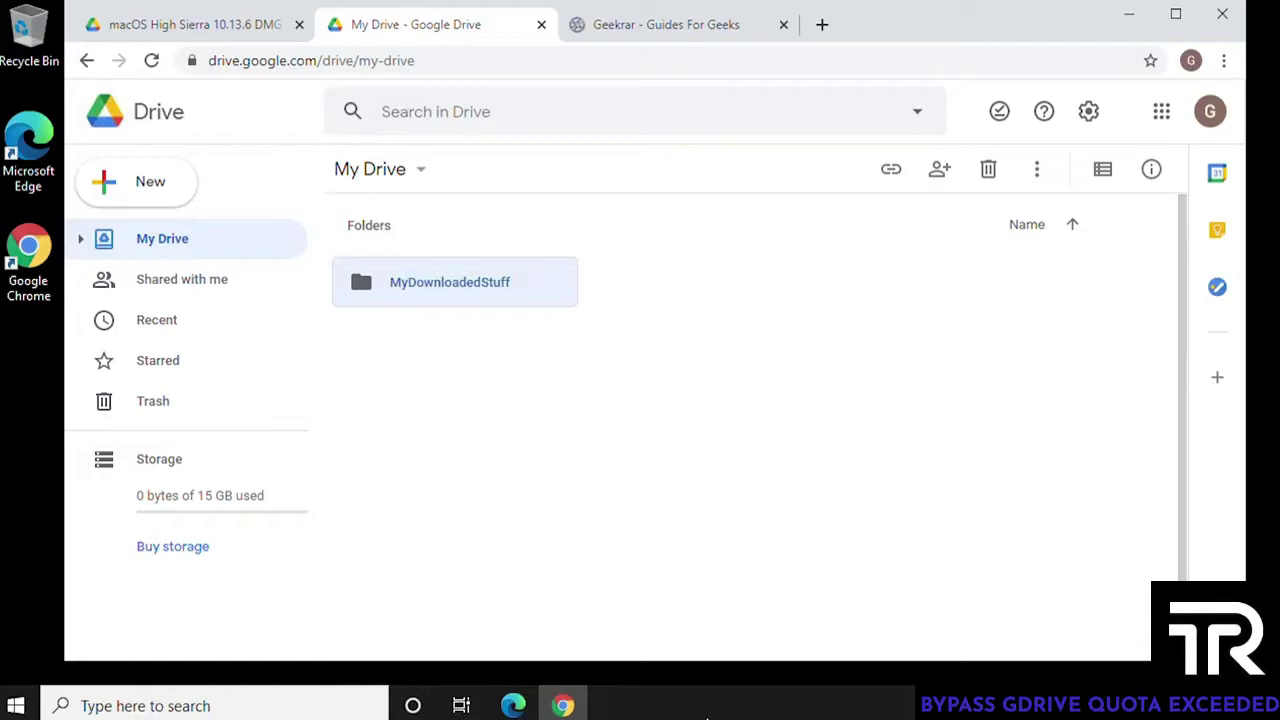
- Add a shortcut to the starred macOS High Sierra folder inside My Drive's MyDownloadedStuff folder
left_click(192, 370)
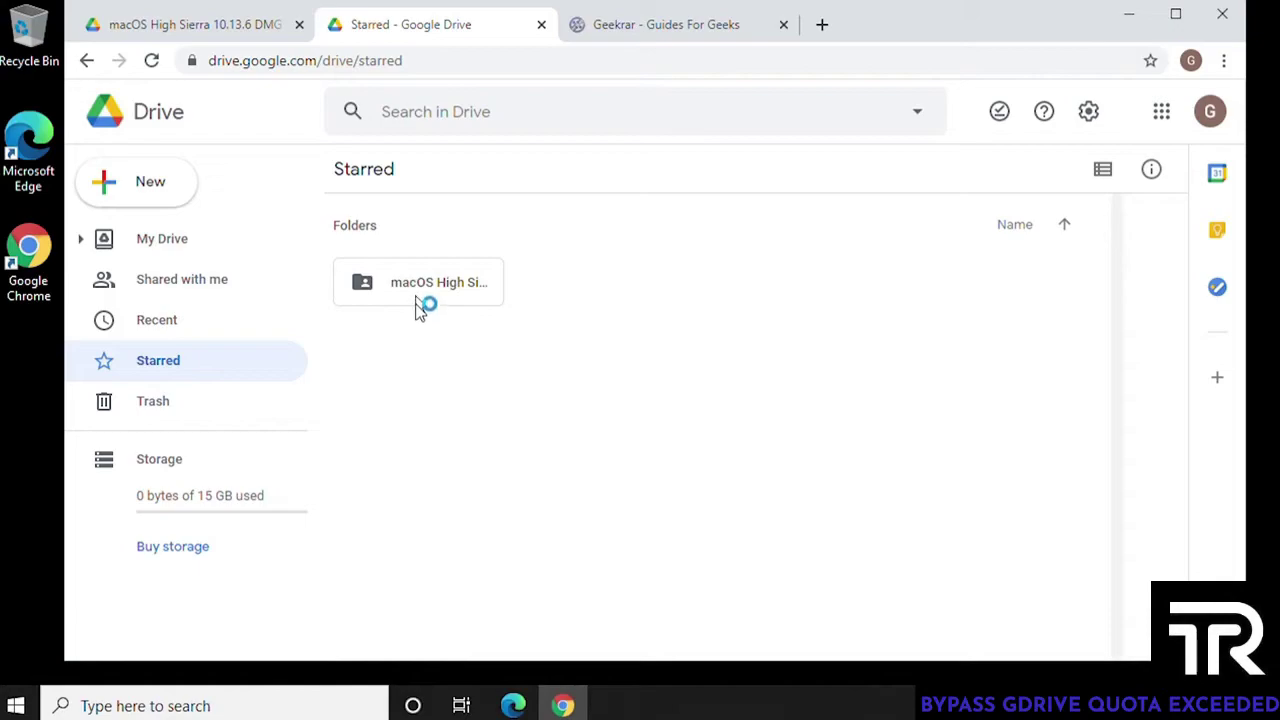
left_click(414, 290)
right_click(412, 289)
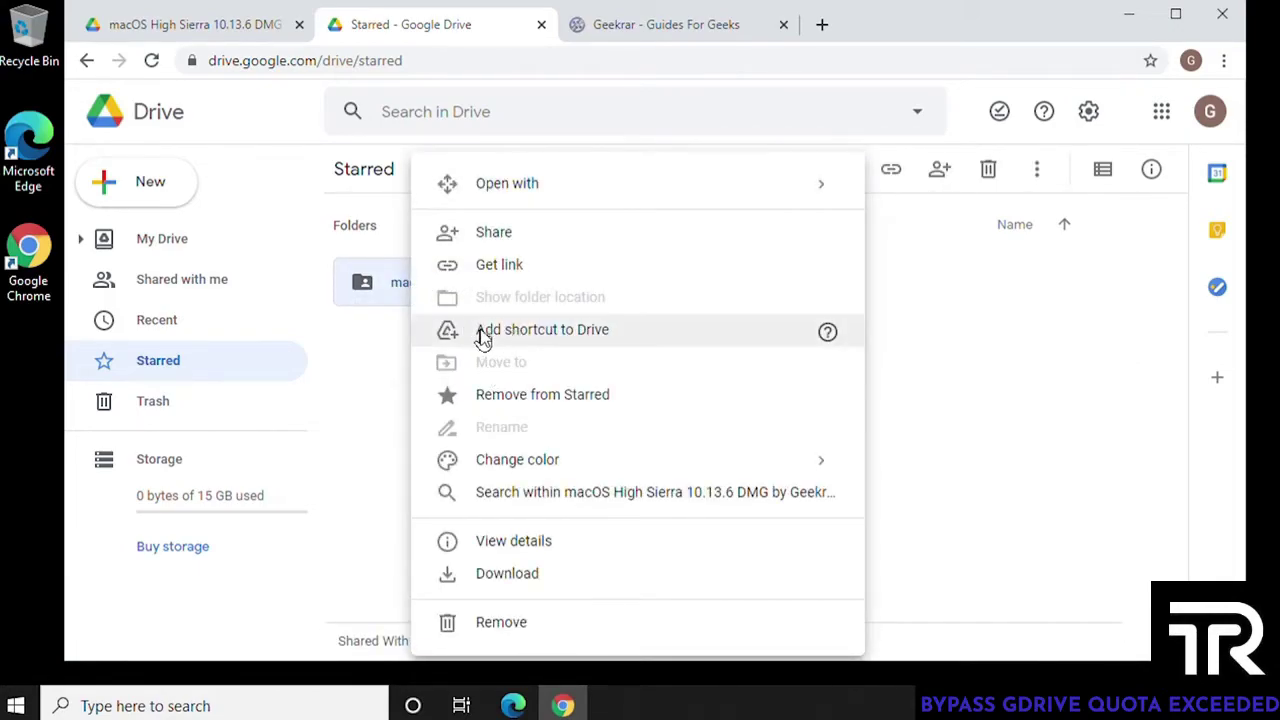
left_click(524, 340)
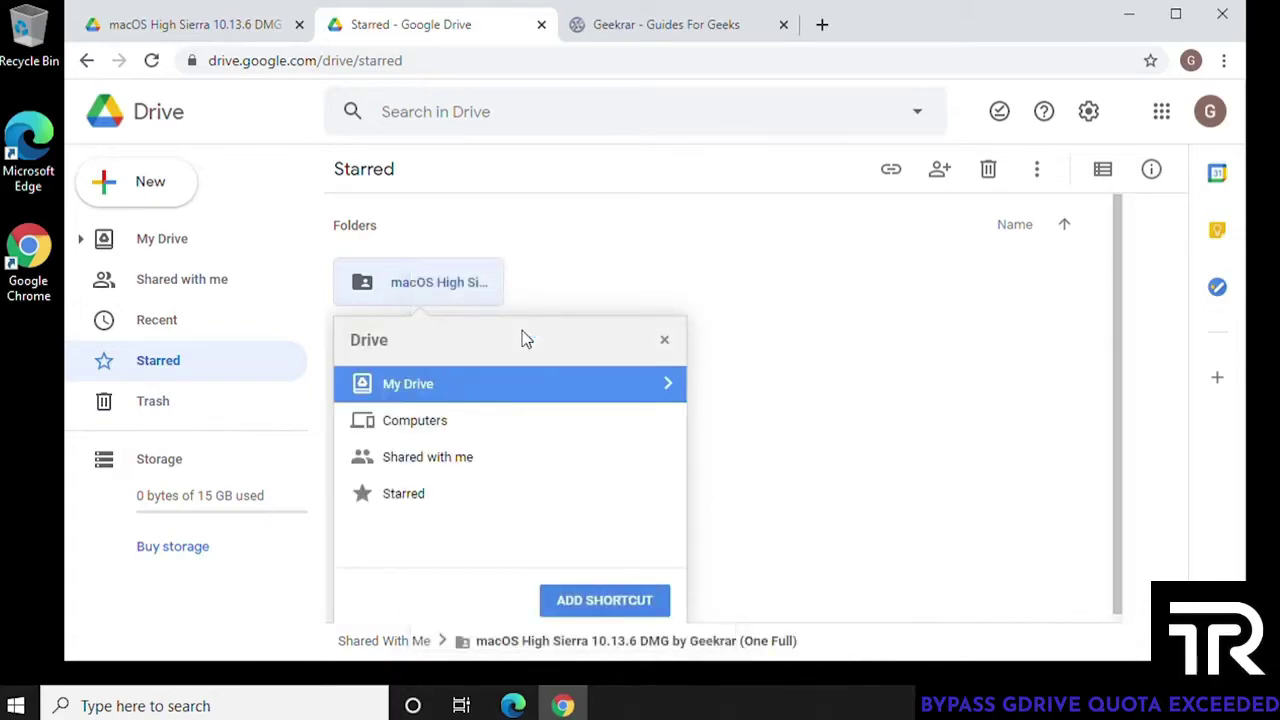
left_click(666, 389)
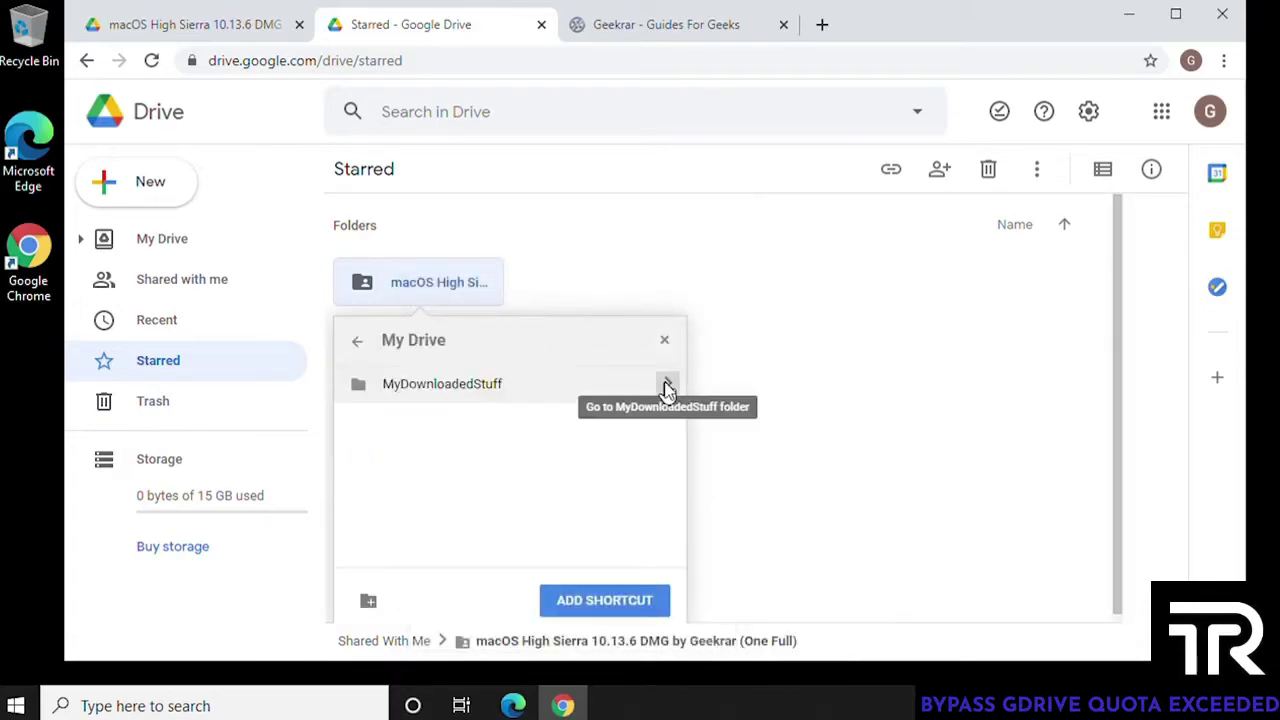
left_click(420, 392)
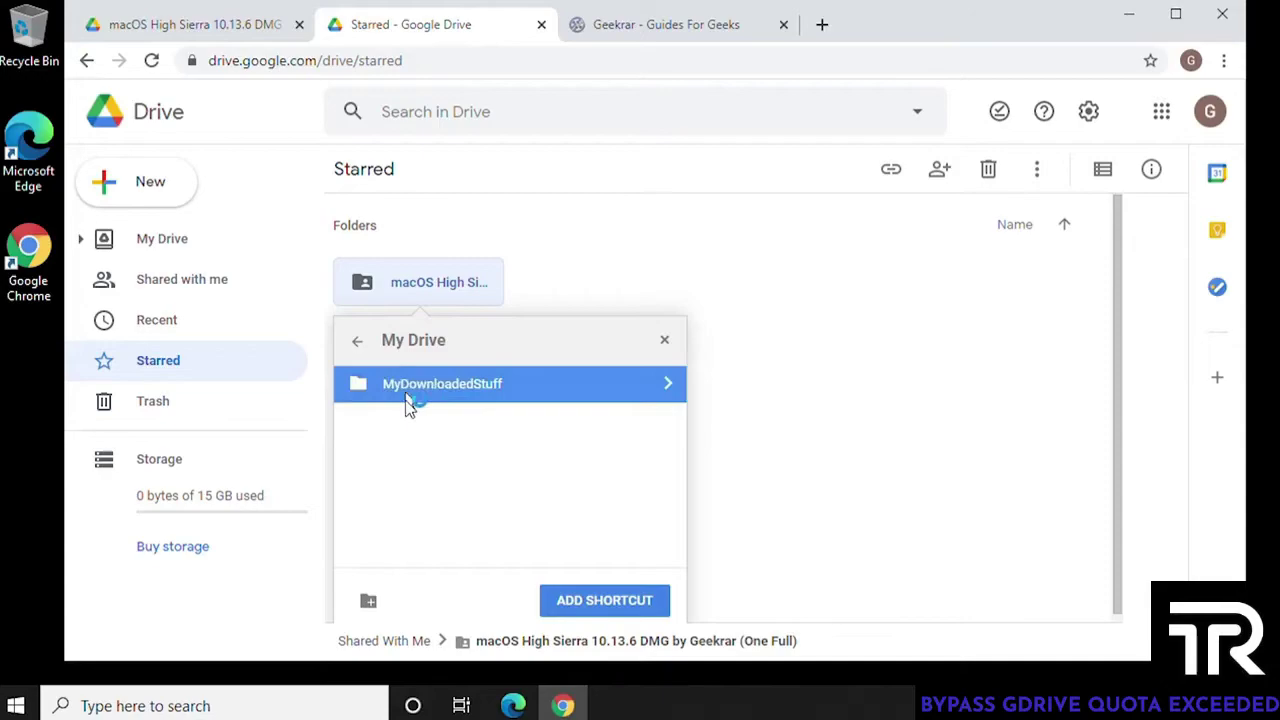
left_click(562, 602)
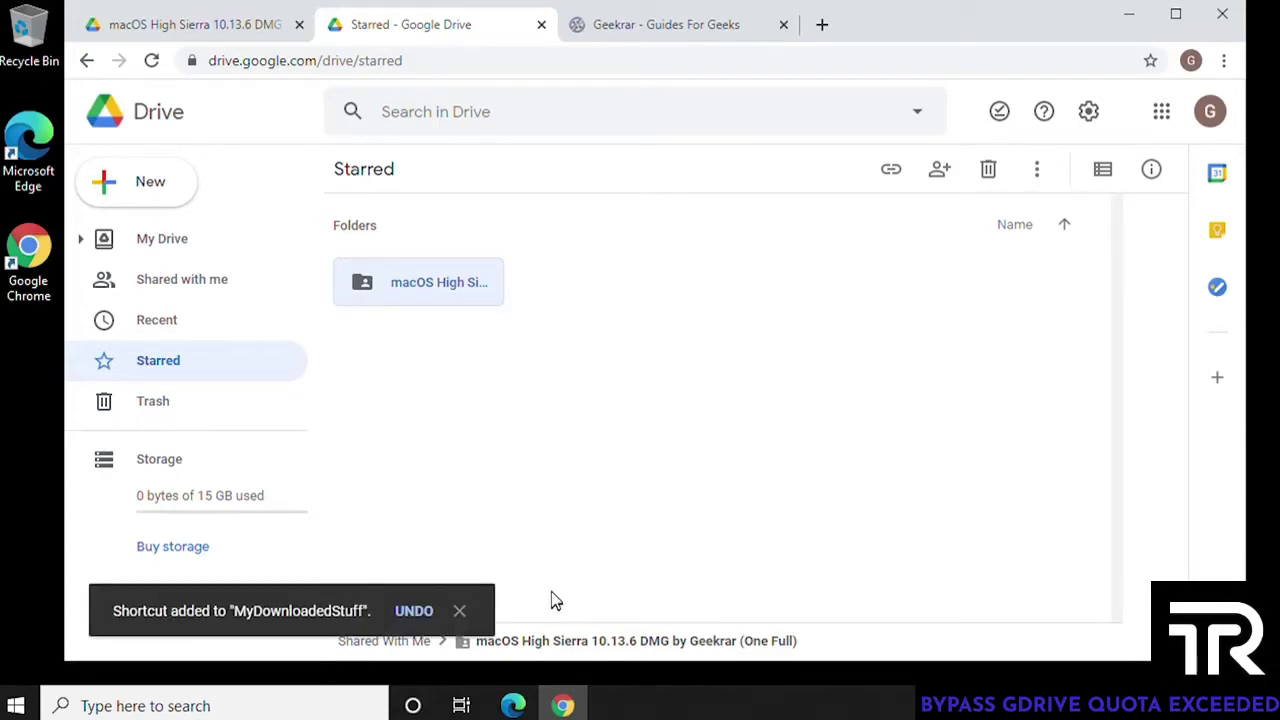
- Open the MyDownloadedStuff folder and download the macOS High Sierra 10.13.6 folder through its shortcut
left_click(80, 238)
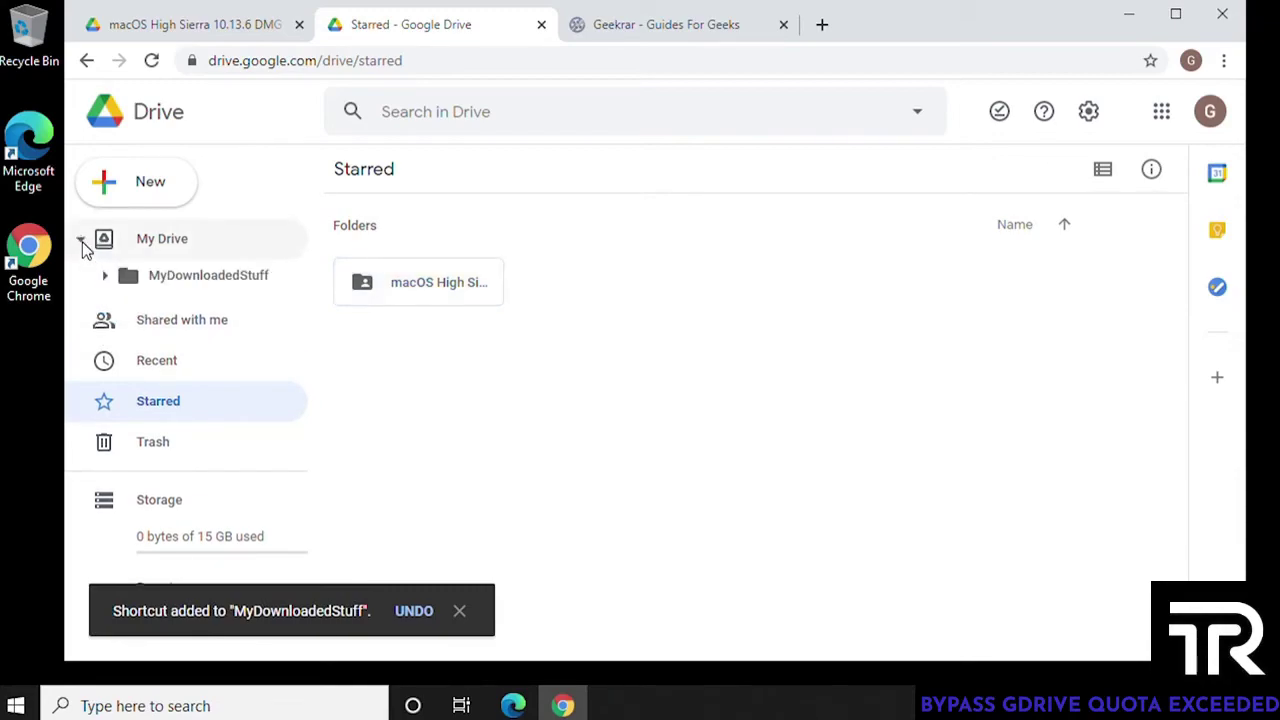
left_click(208, 285)
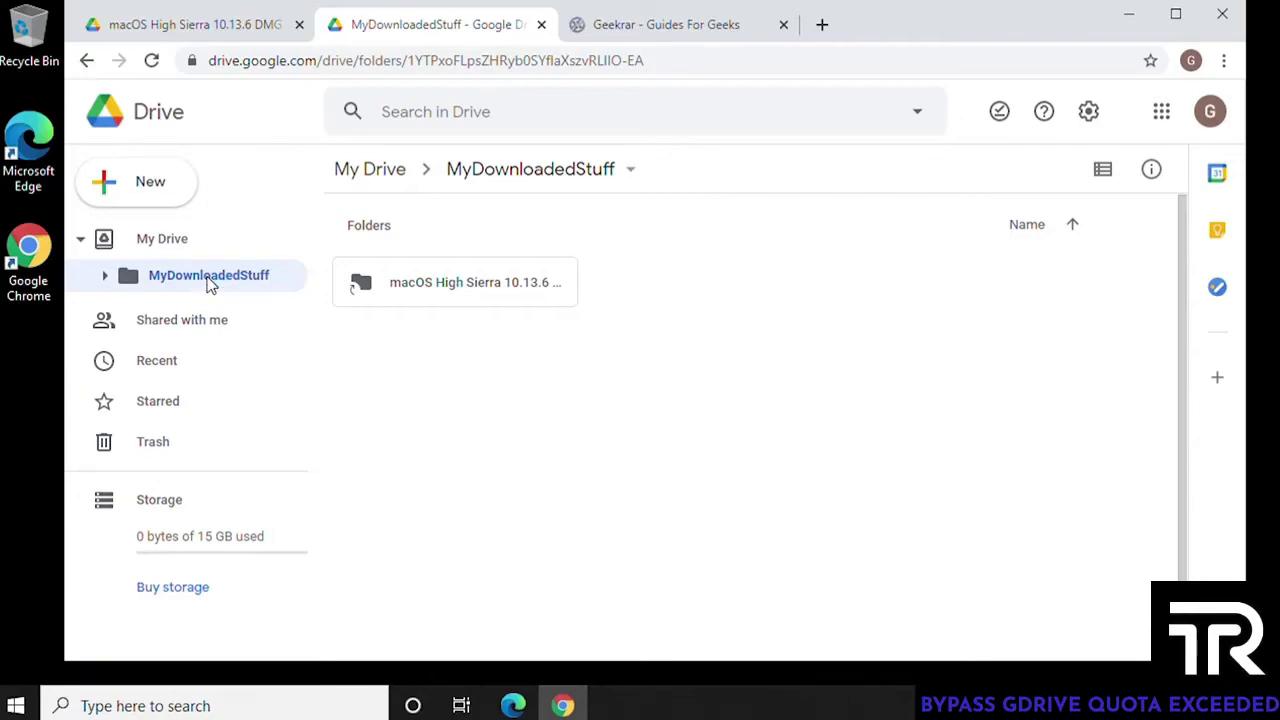
right_click(458, 288)
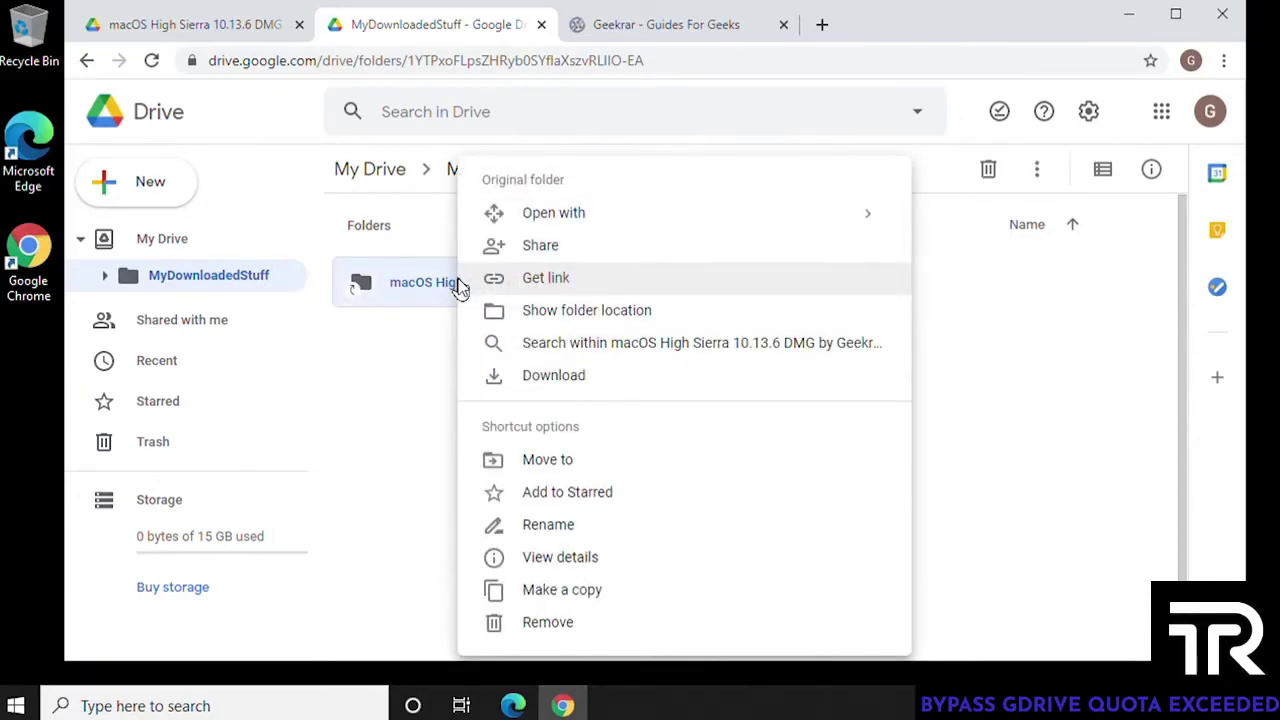
left_click(541, 380)
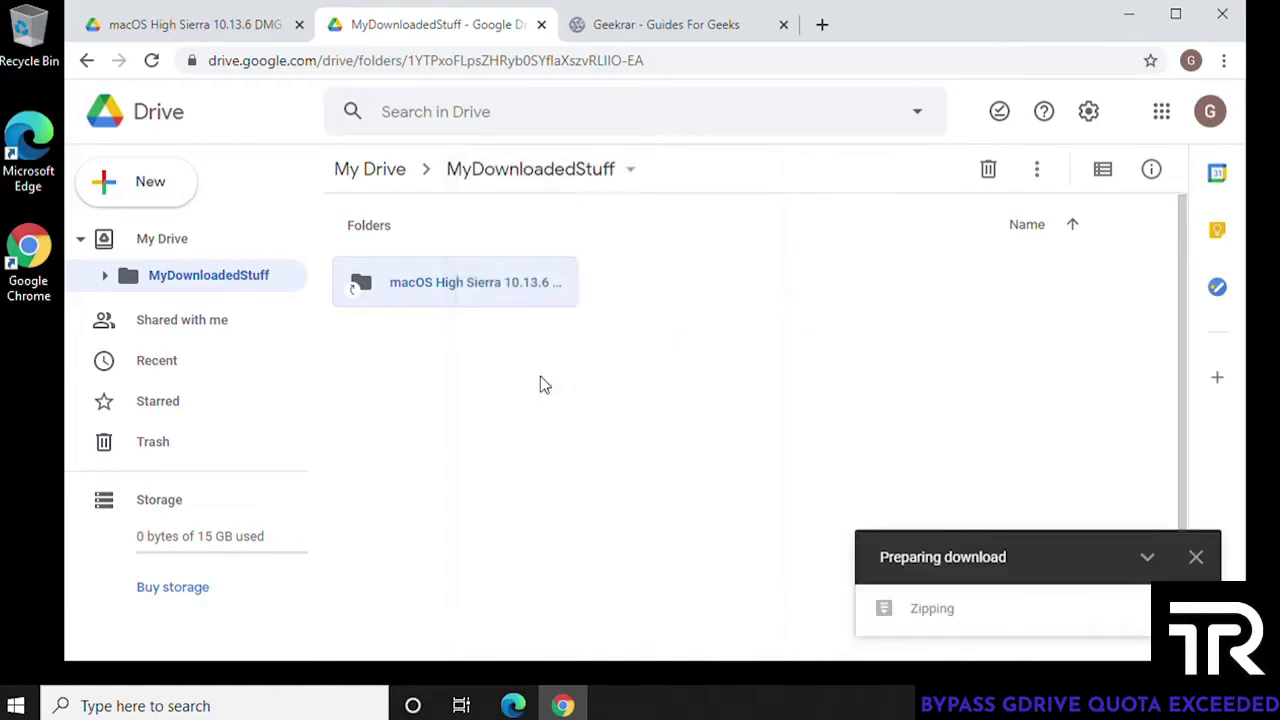